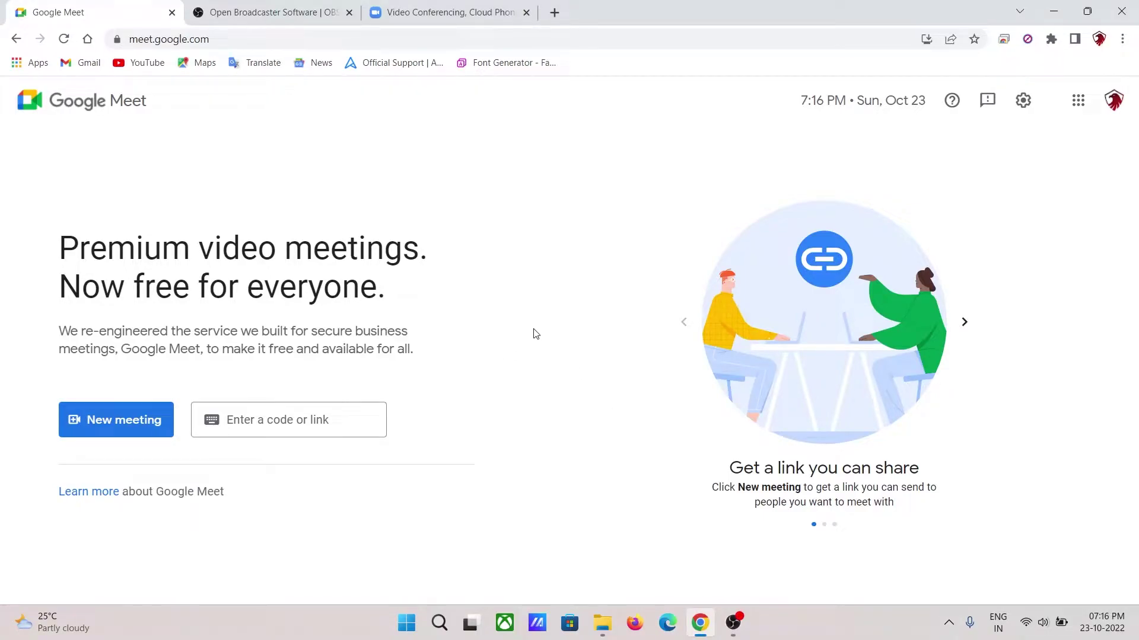
- Look over the Google Meet, OBS and Zoom tabs, ending on the obsproject.com homepage
click(295, 7)
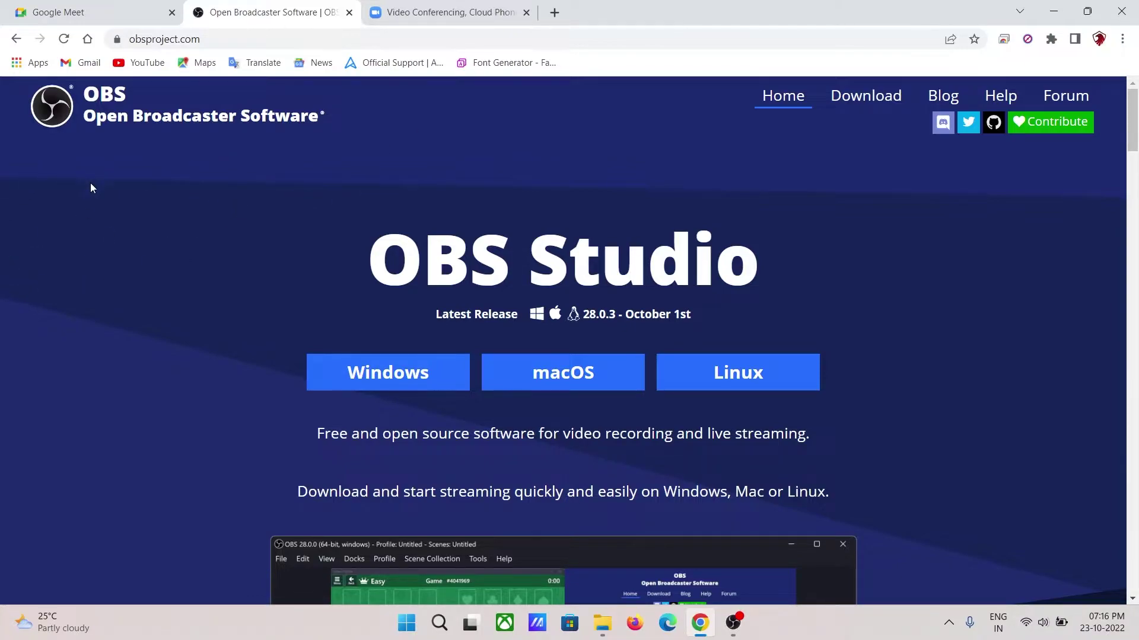
click(89, 12)
click(496, 7)
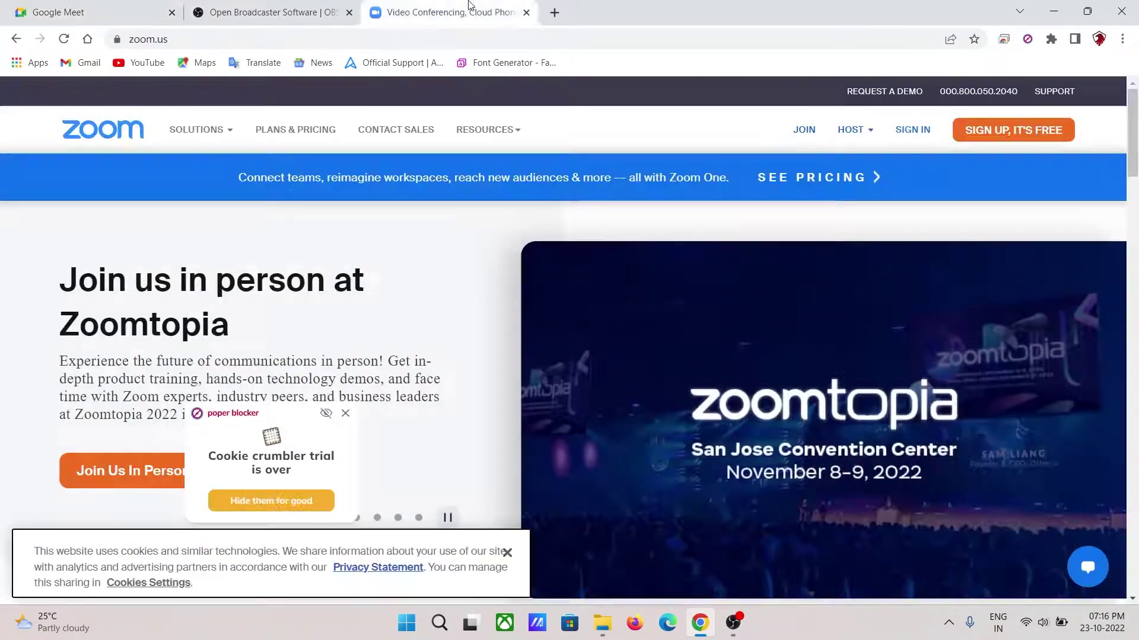
click(319, 27)
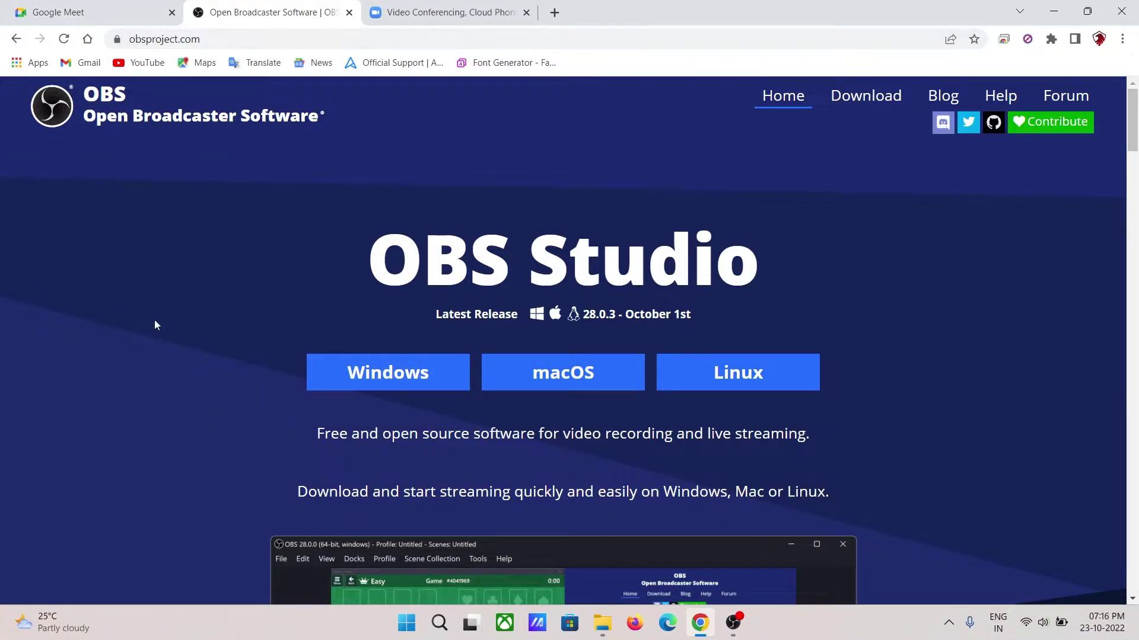
scroll(159, 323, down, 4)
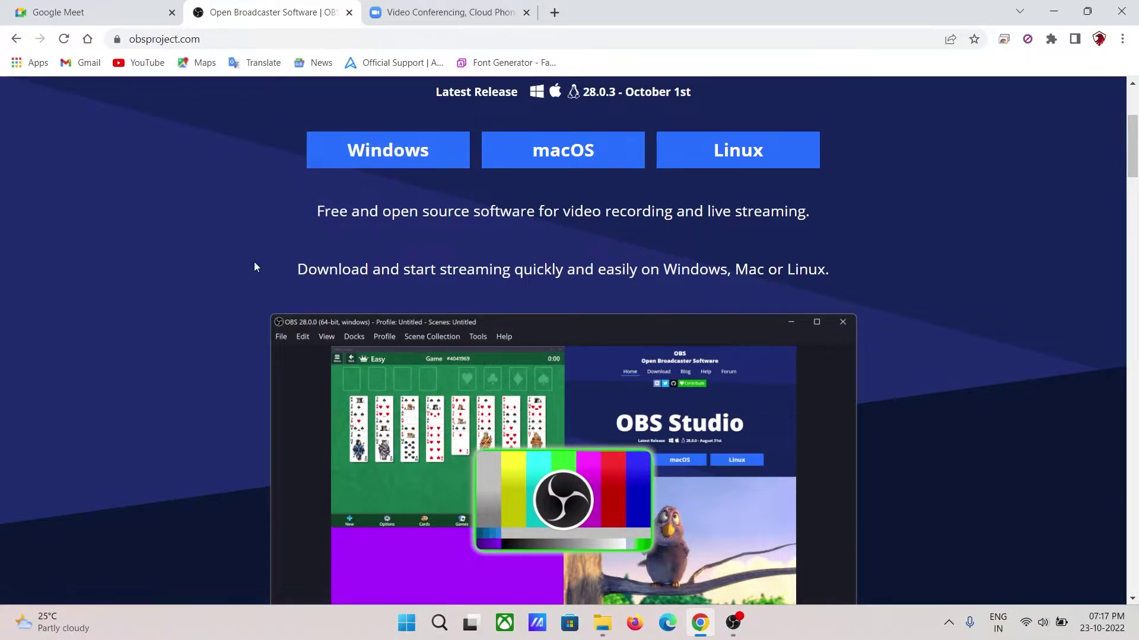
scroll(87, 288, down, 20)
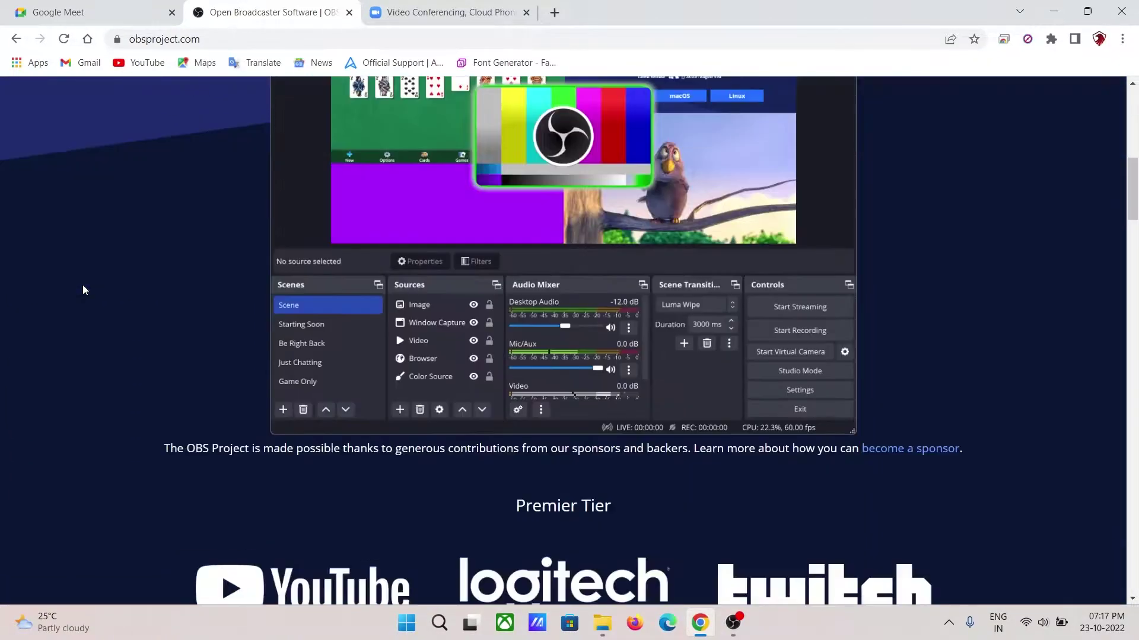
scroll(87, 289, down, 3)
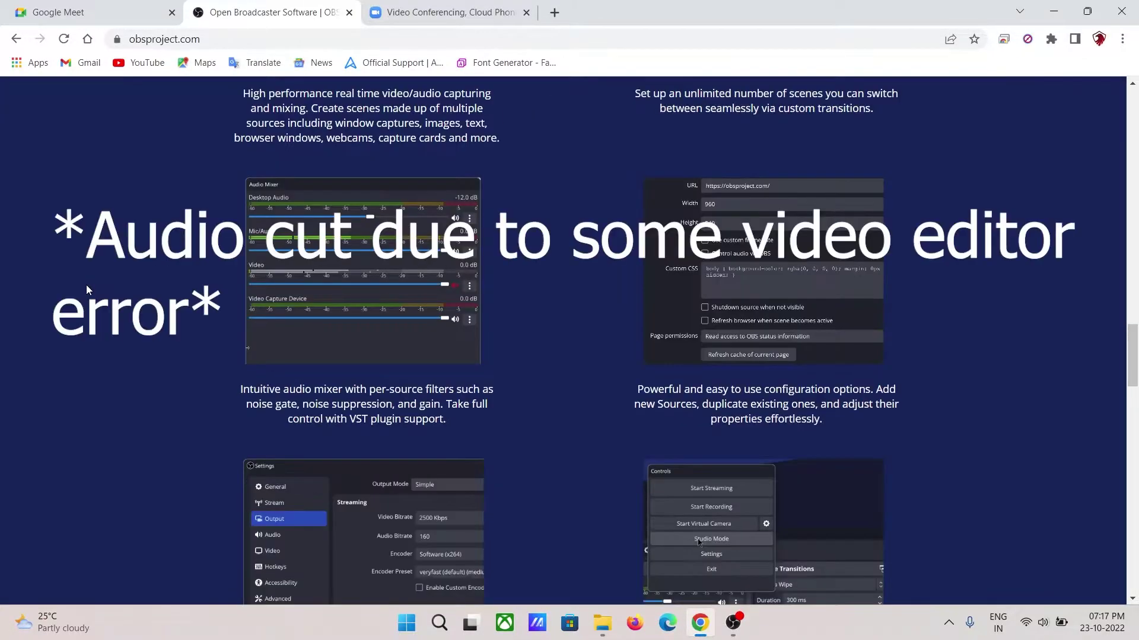
scroll(87, 289, down, 13)
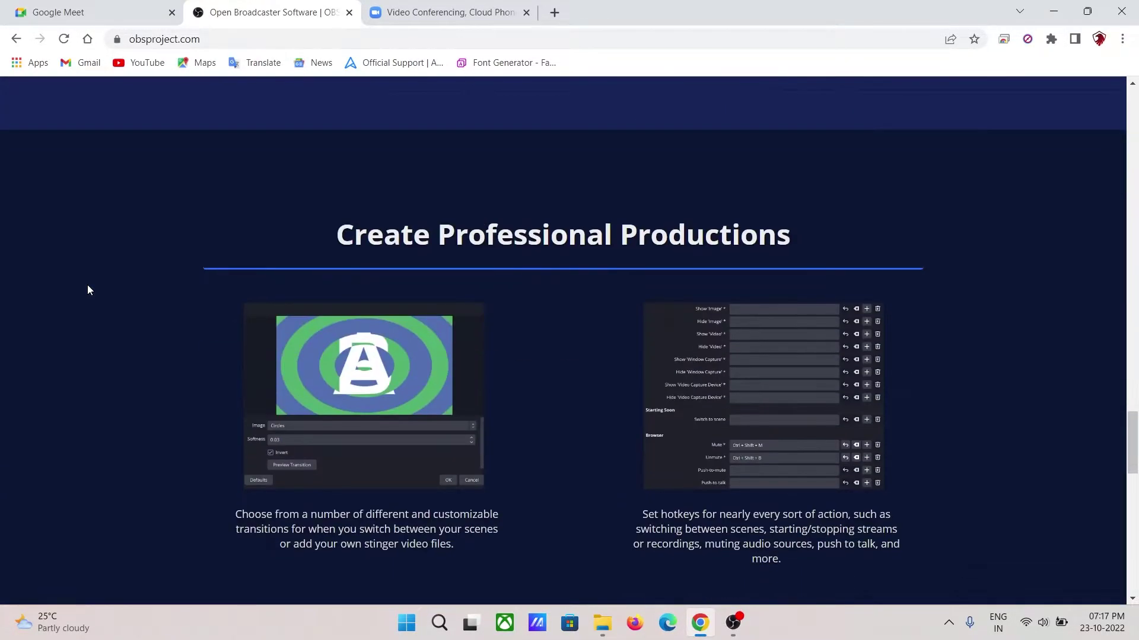
scroll(90, 287, down, 11)
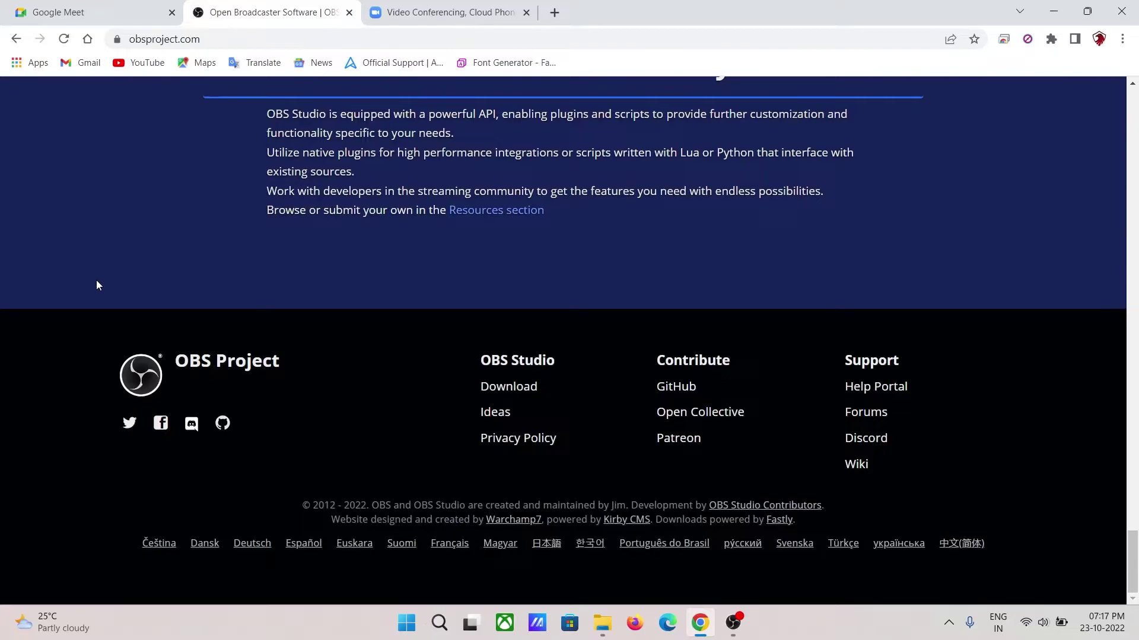
scroll(98, 285, up, 8)
scroll(97, 285, up, 12)
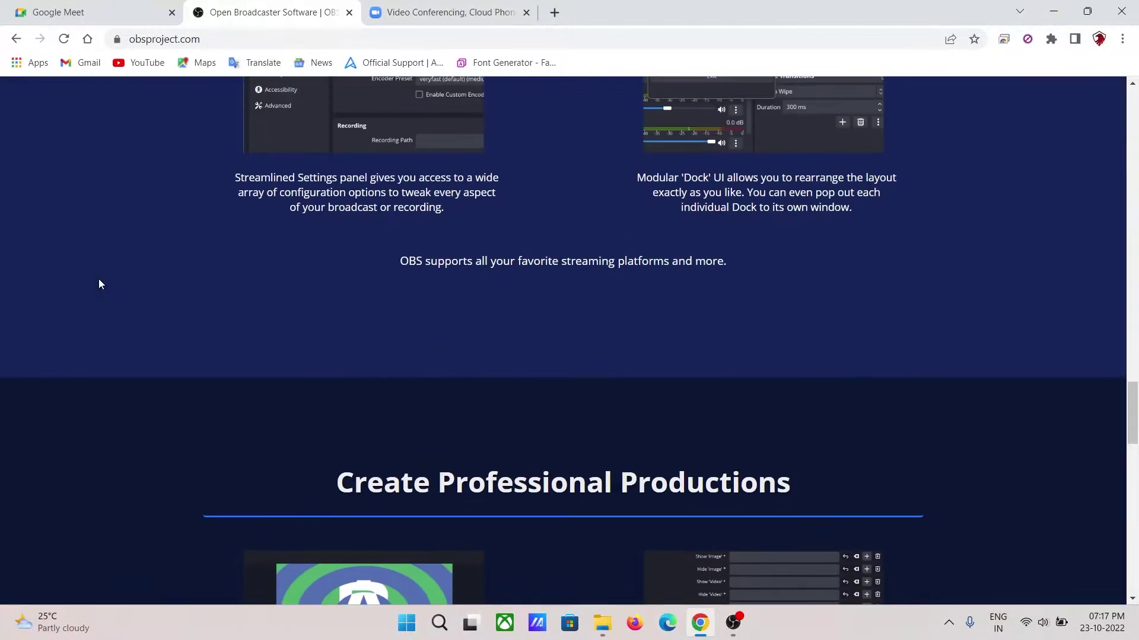
scroll(97, 285, down, 12)
scroll(98, 279, up, 12)
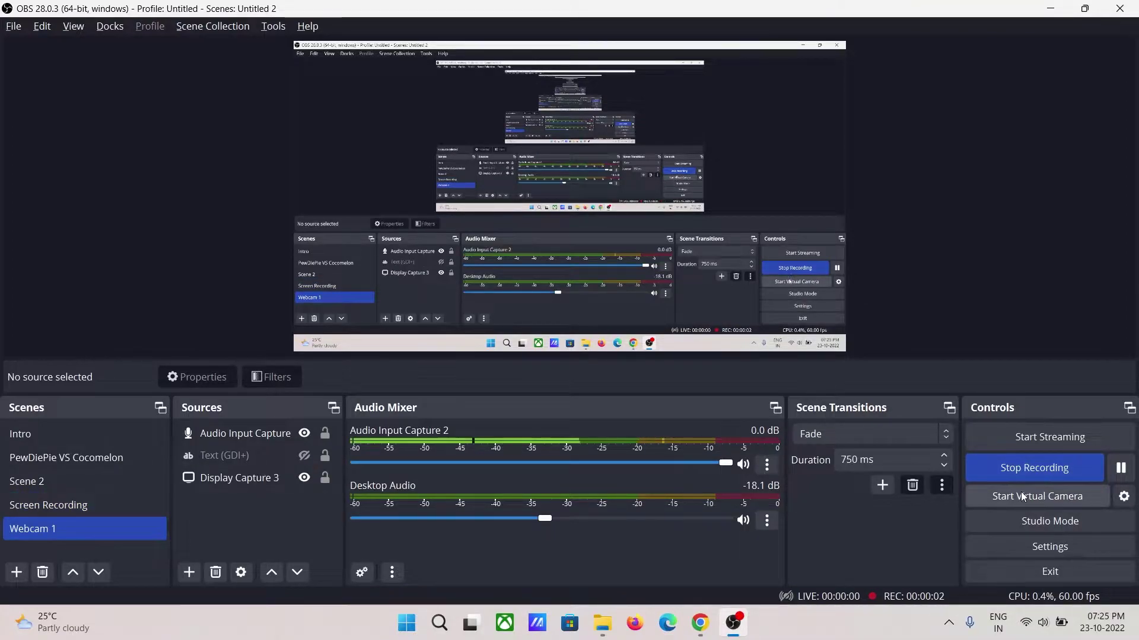
- Start the OBS virtual camera so the Webcam 1 scene is output as a webcam
click(1018, 497)
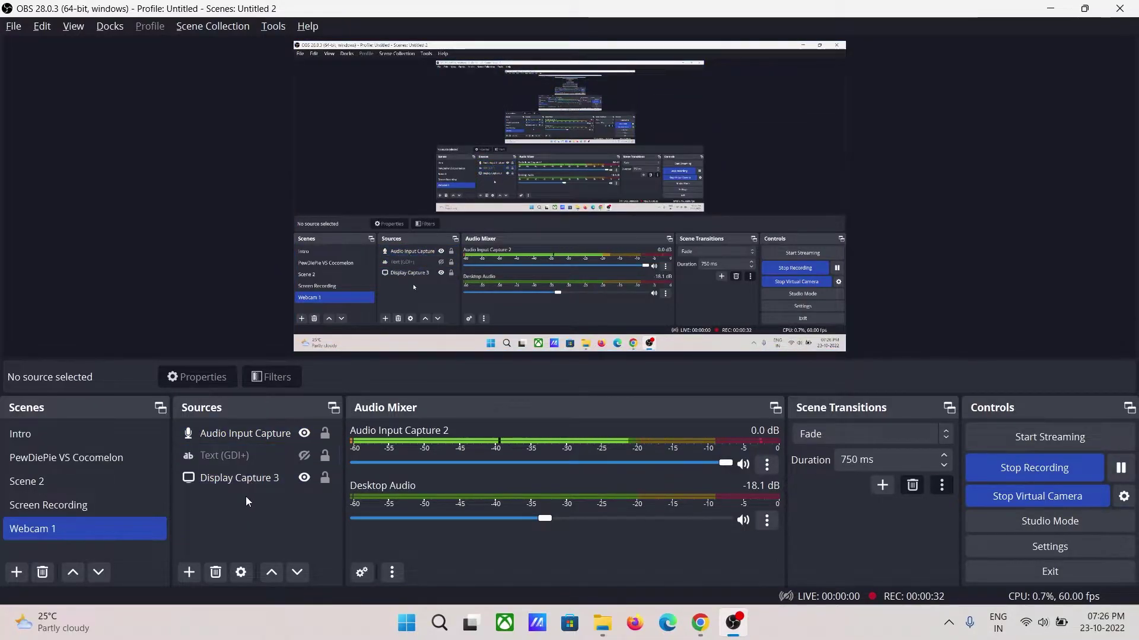
- Unhide the Text (GDI+) source so the Techno Sub text shows in the scene
click(249, 456)
click(297, 481)
click(298, 461)
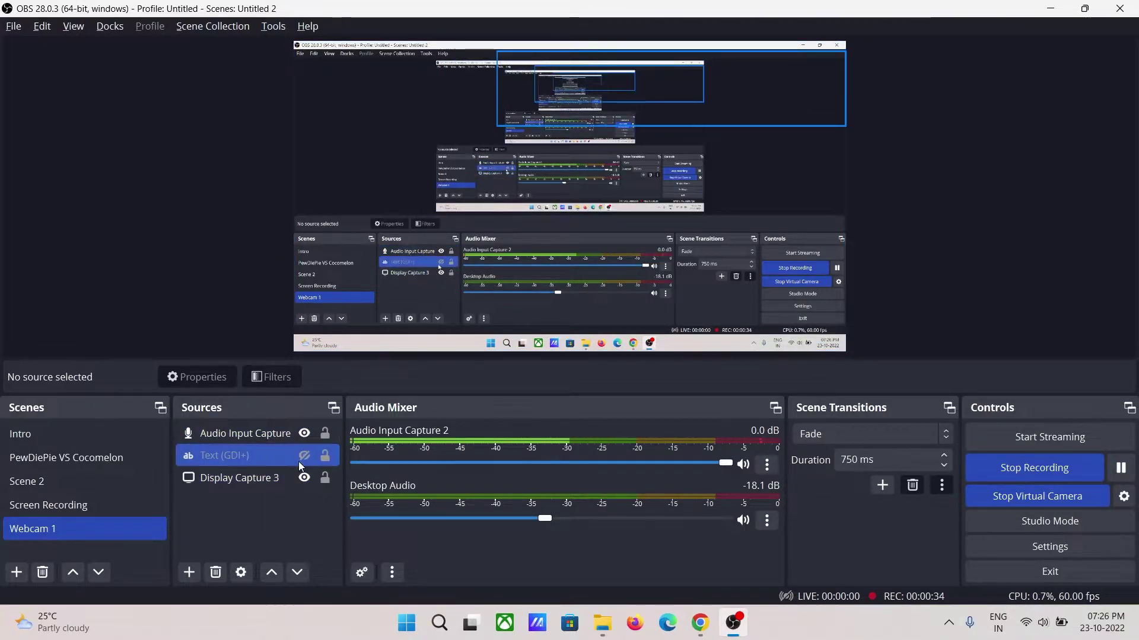
click(305, 461)
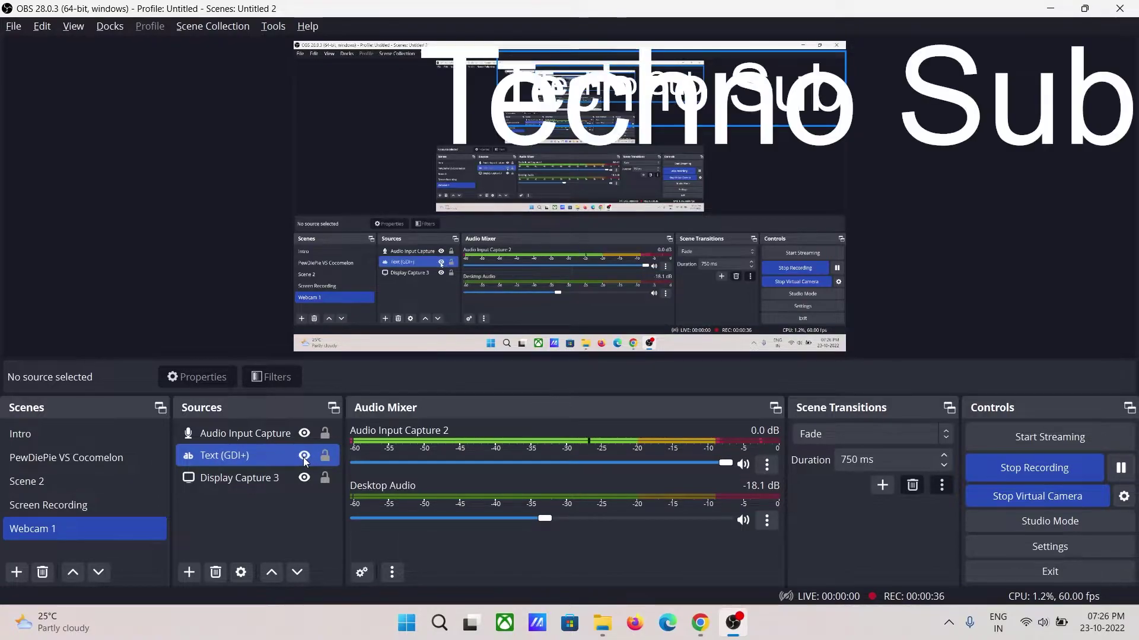
click(233, 461)
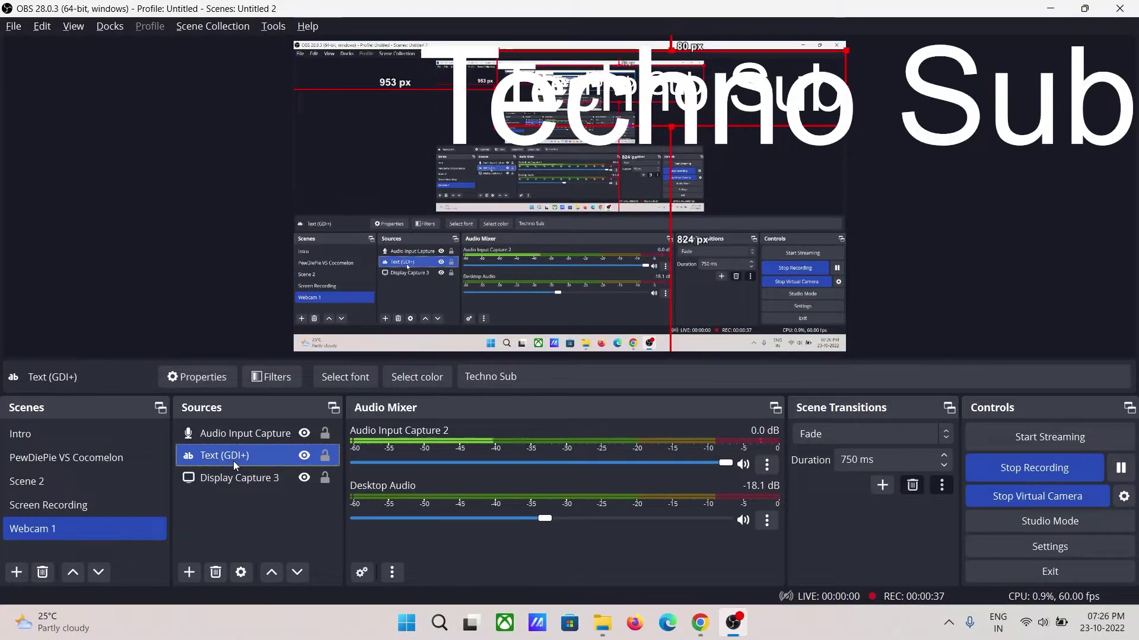
click(249, 502)
- Close the Add Source list without adding anything and bring Google Meet forward
click(189, 572)
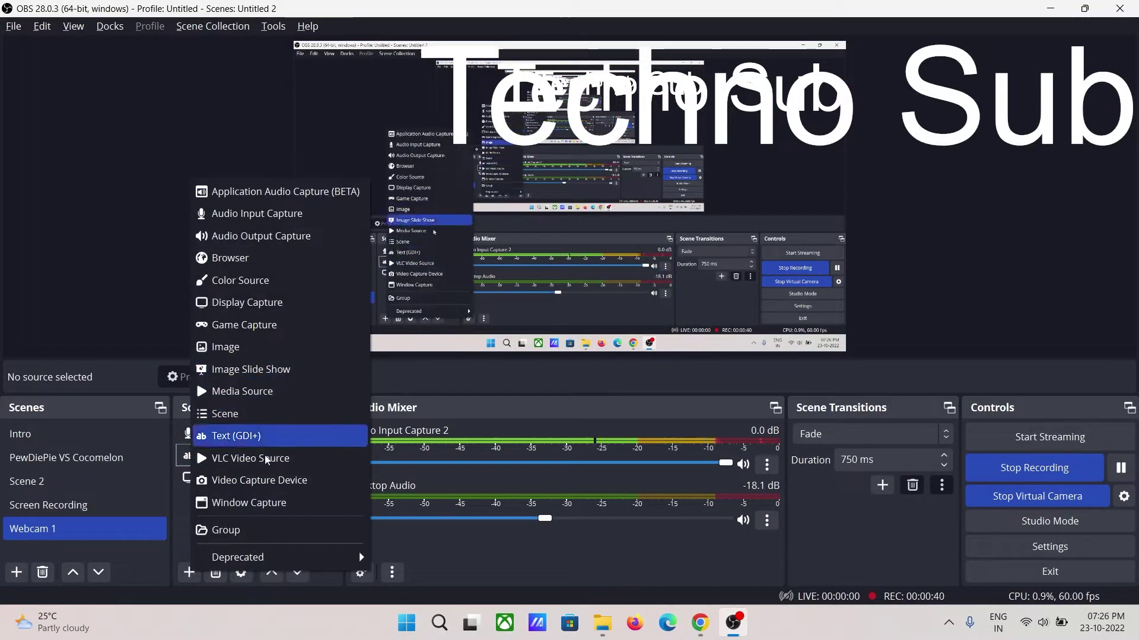
click(39, 139)
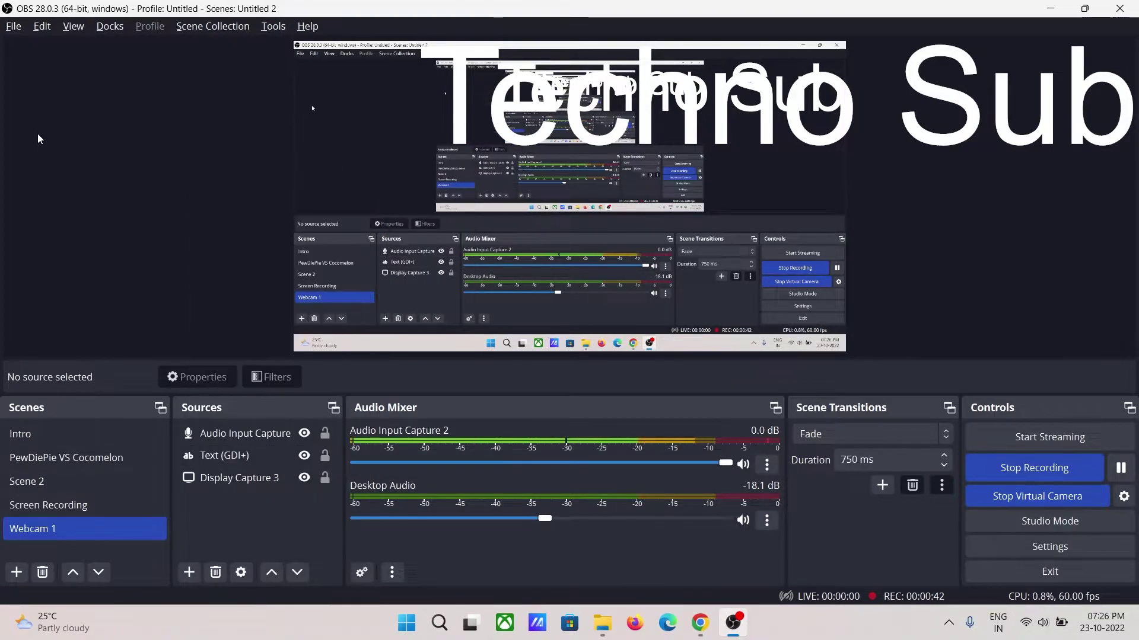
click(715, 631)
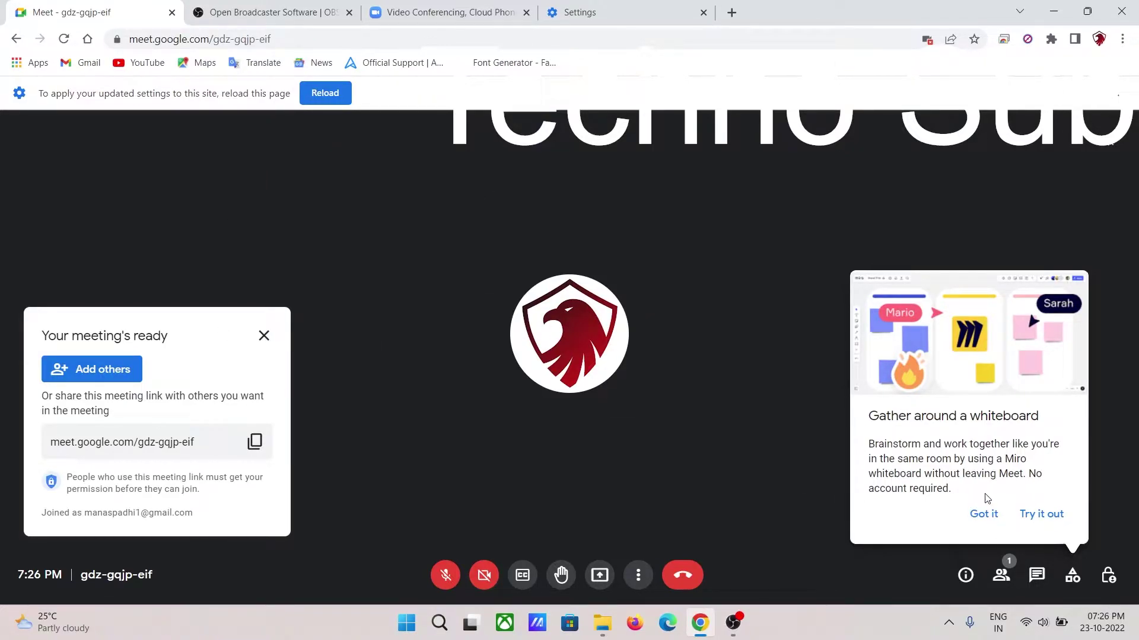
- Reopen the latest Meet meeting from Chrome history (Ctrl+H) and dismiss the microphone warning
click(983, 514)
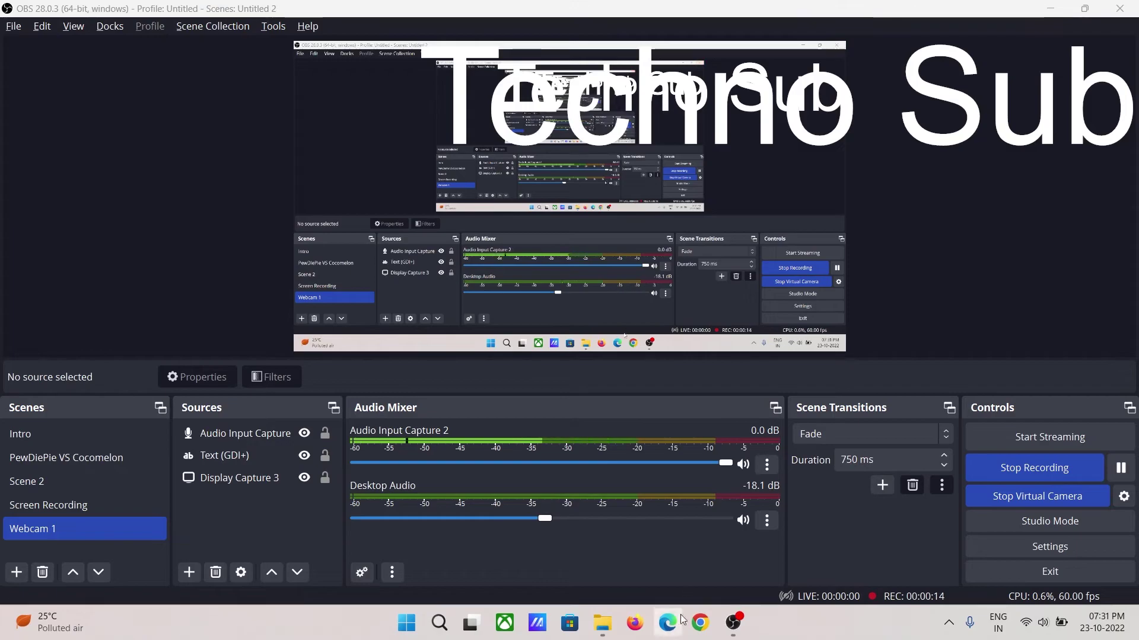
click(699, 623)
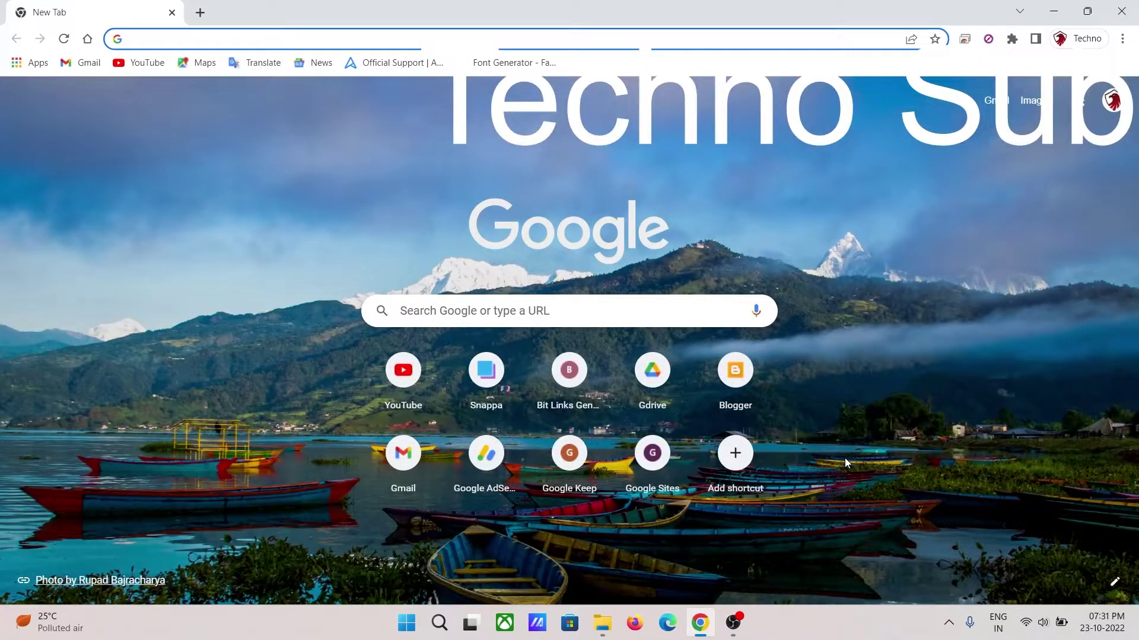
key(ctrl+h)
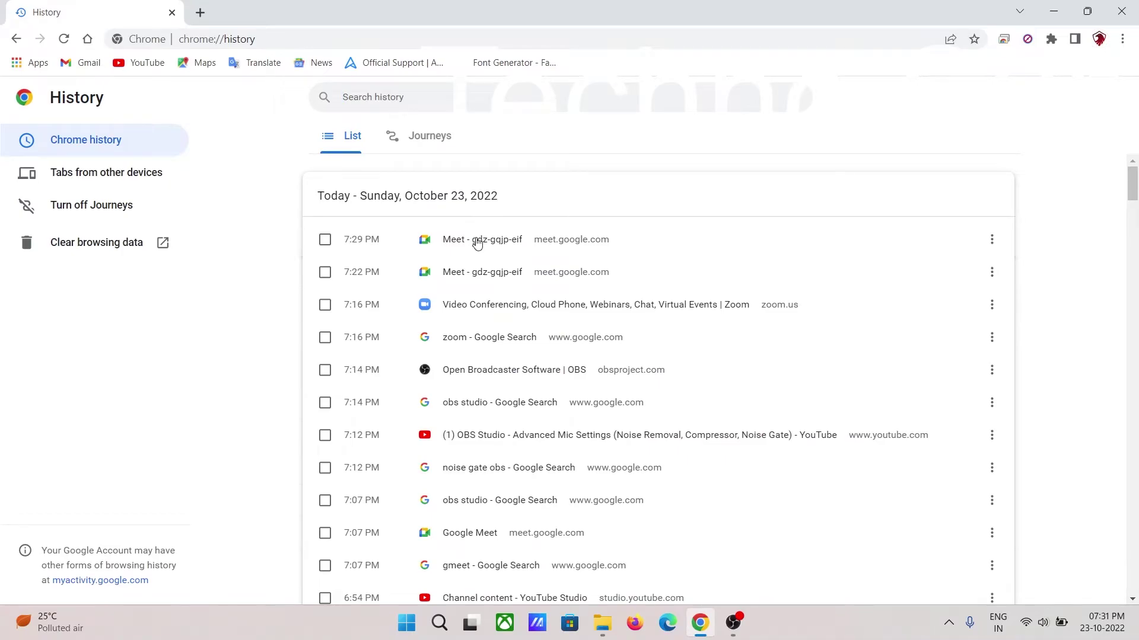
click(481, 254)
click(485, 247)
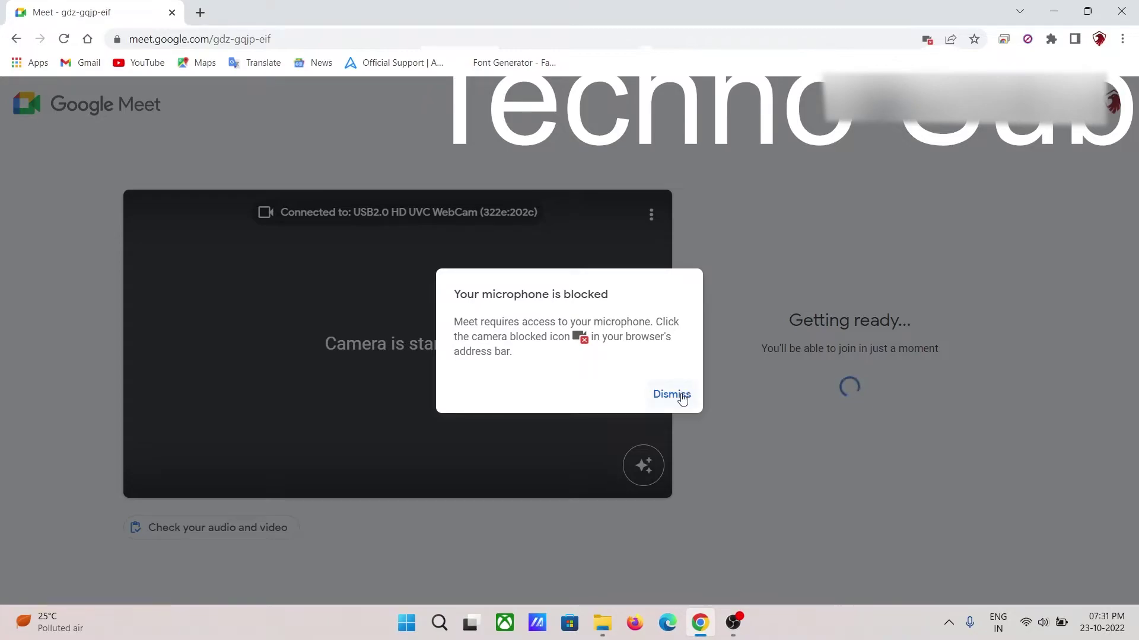
click(672, 395)
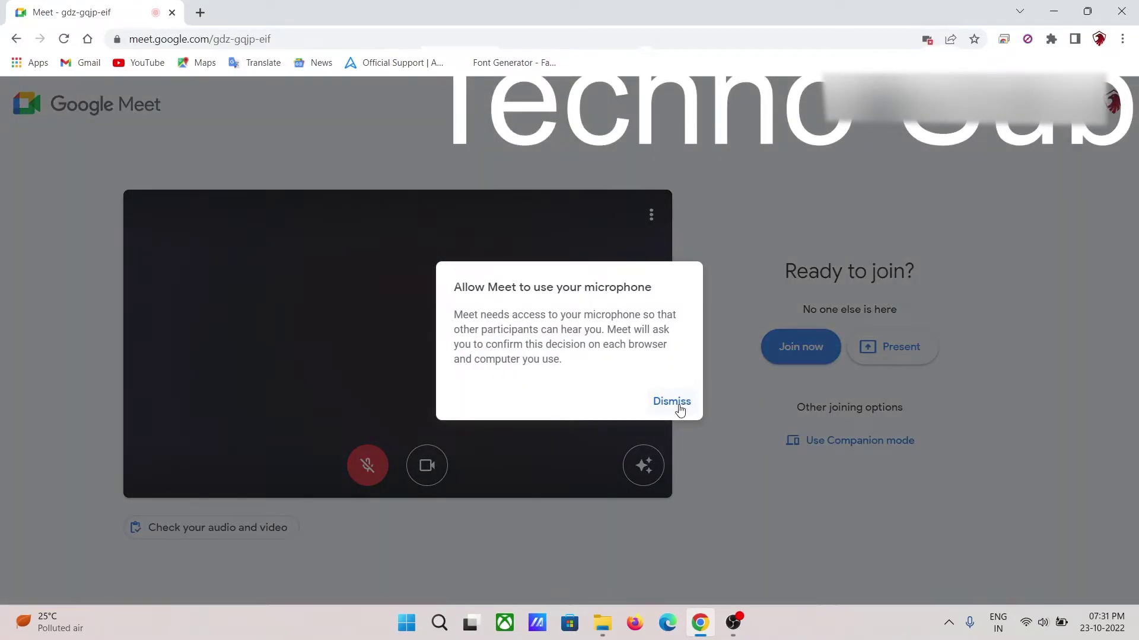
- Choose OBS Virtual Camera as the camera in Meet's video settings, then return to OBS
click(676, 403)
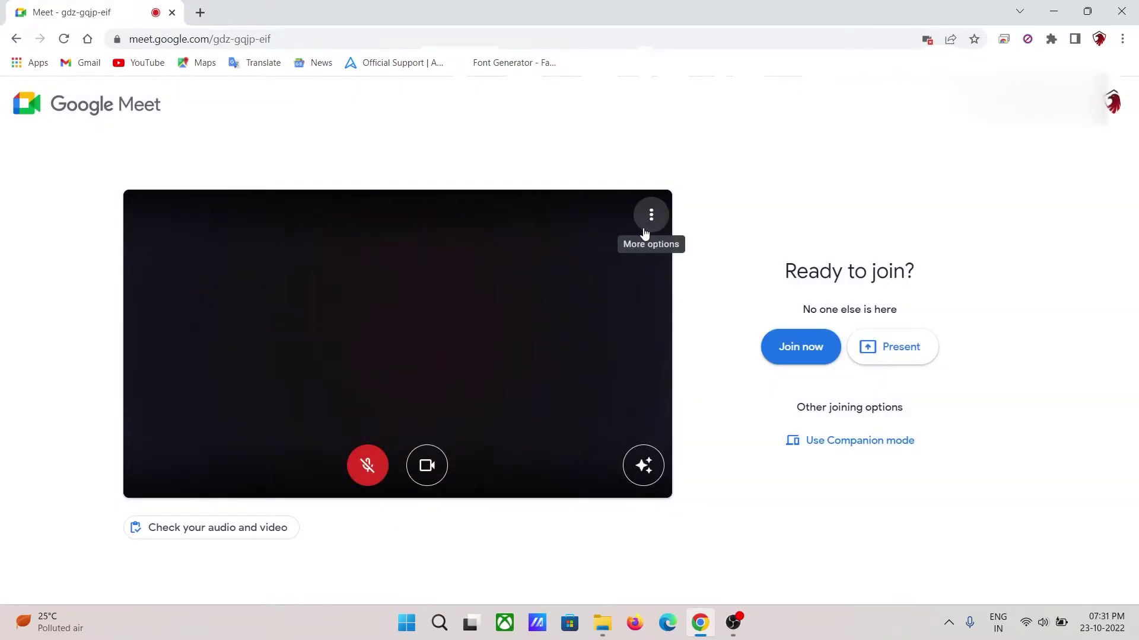
click(645, 231)
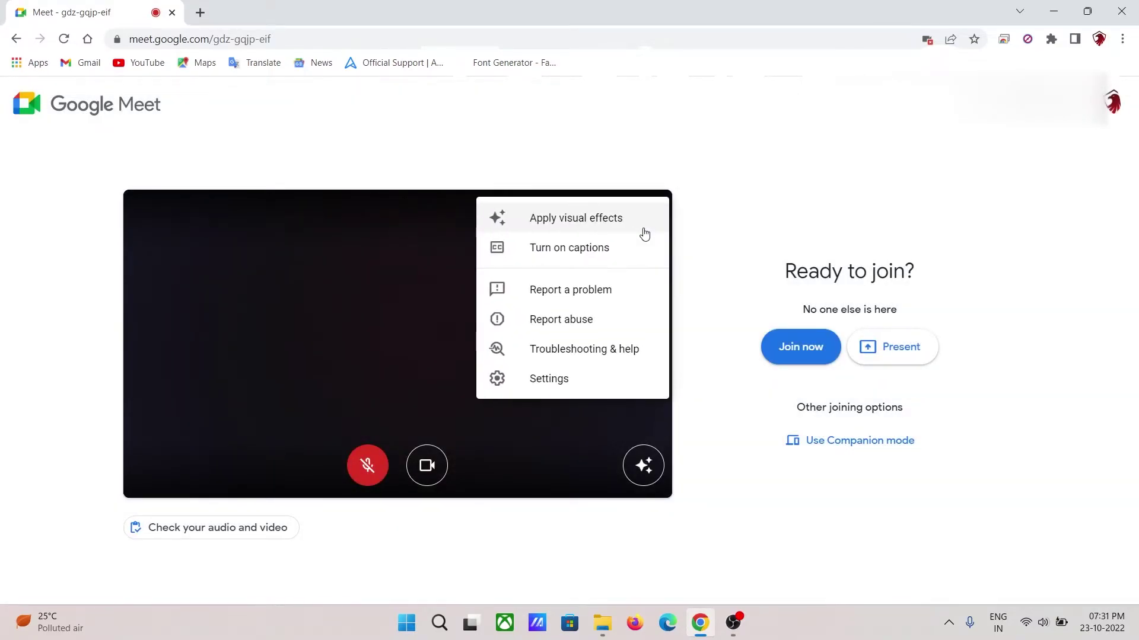
click(585, 389)
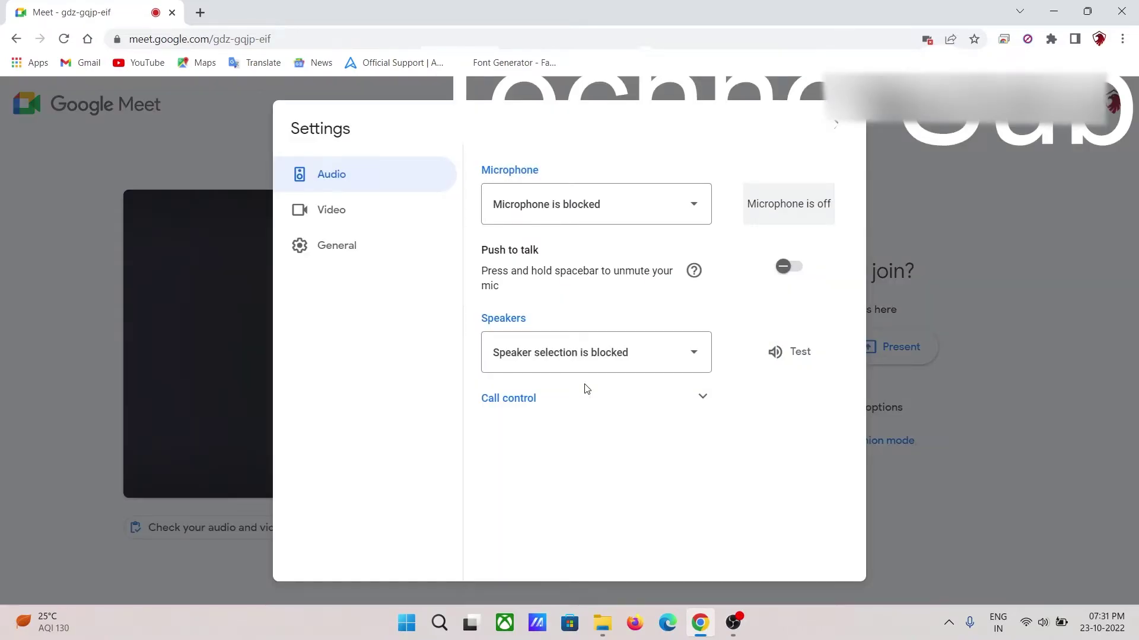
click(360, 213)
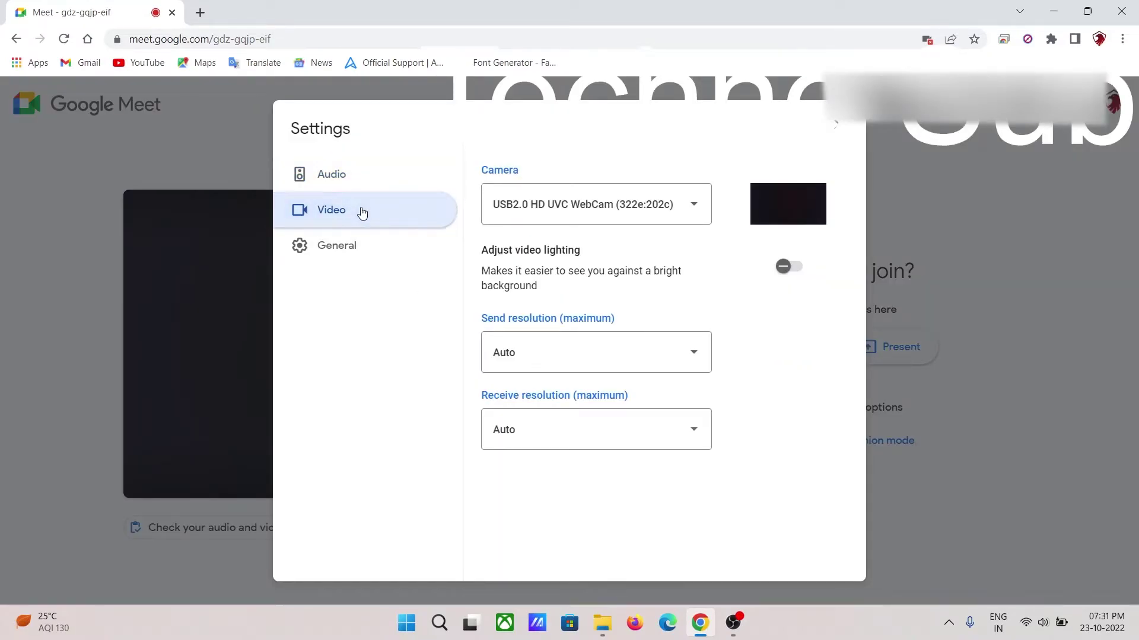
click(566, 206)
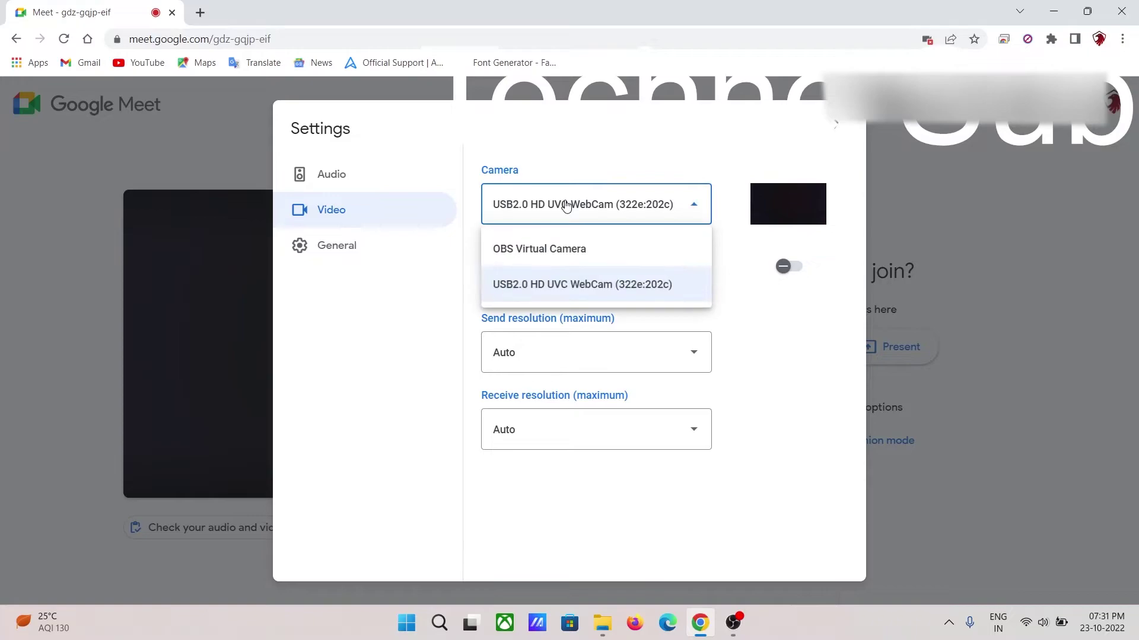
click(566, 256)
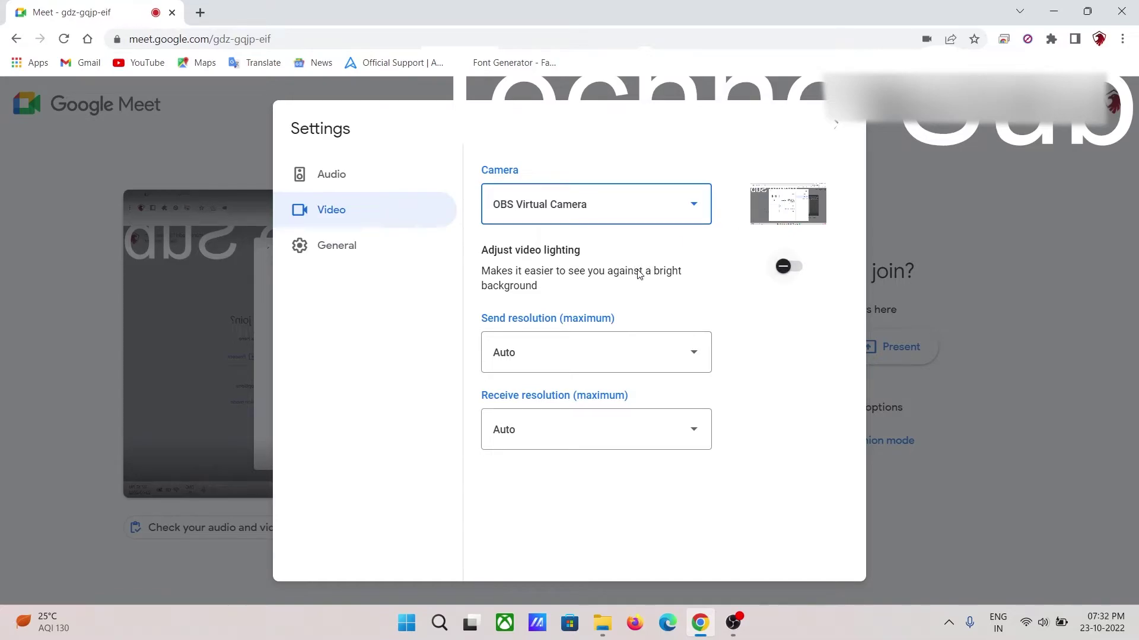
click(731, 624)
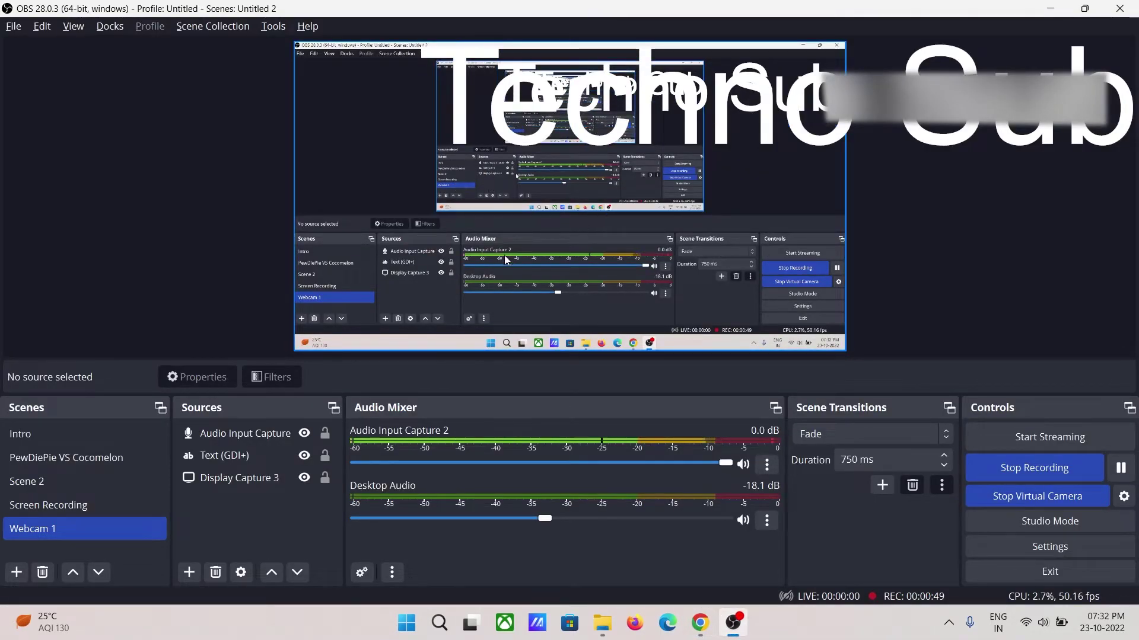
- Confirm the OBS virtual camera is running, then go back to Meet's video settings
mouse_move(705, 619)
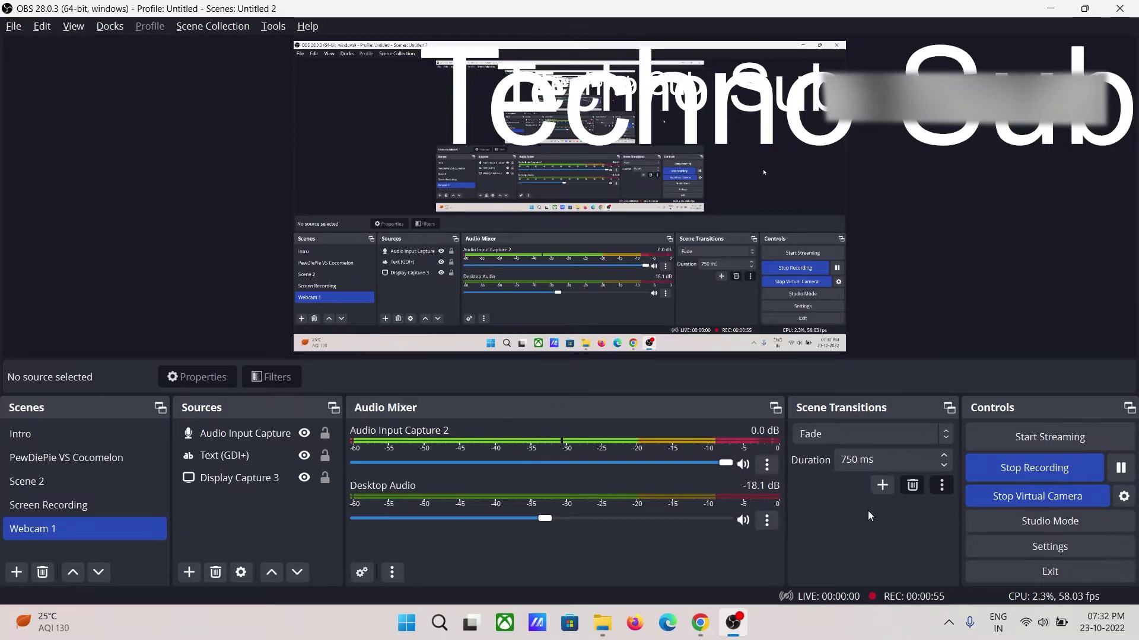
click(700, 623)
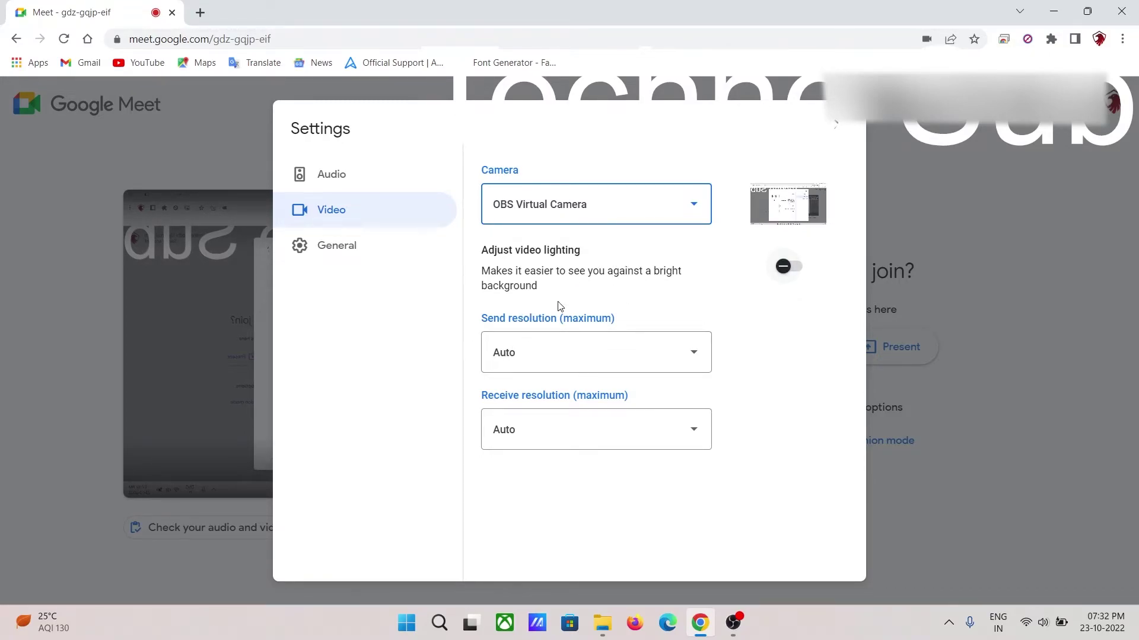
- Close Meet's settings and join the meeting with the OBS feed as the camera
click(844, 130)
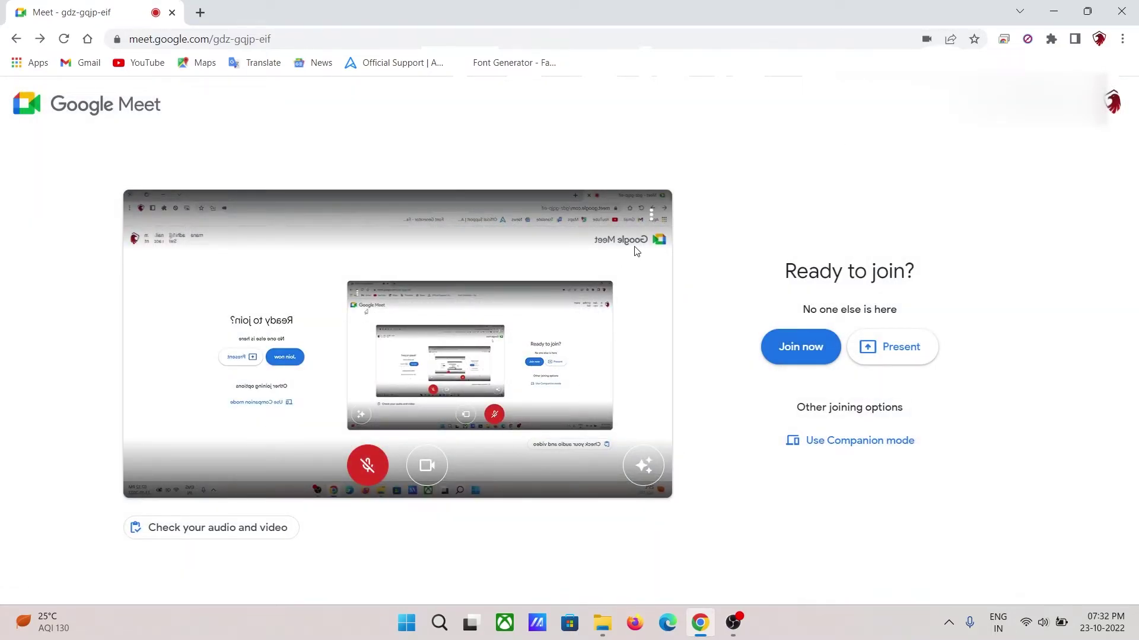
click(796, 363)
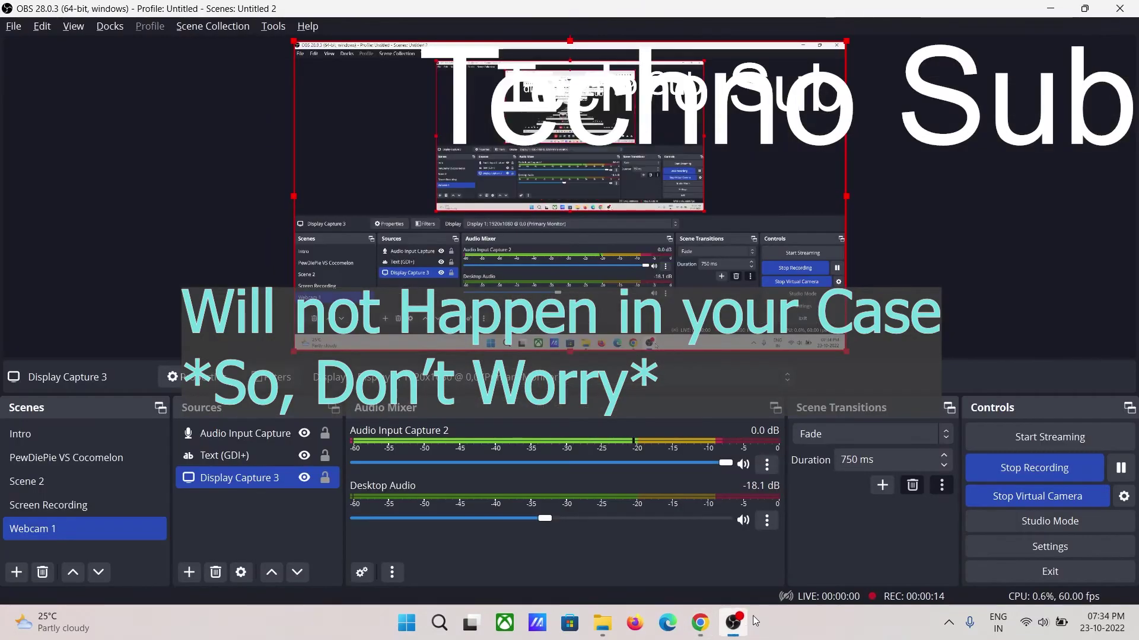
- Bring the OBS Studio window back in front of the Meet call
click(730, 465)
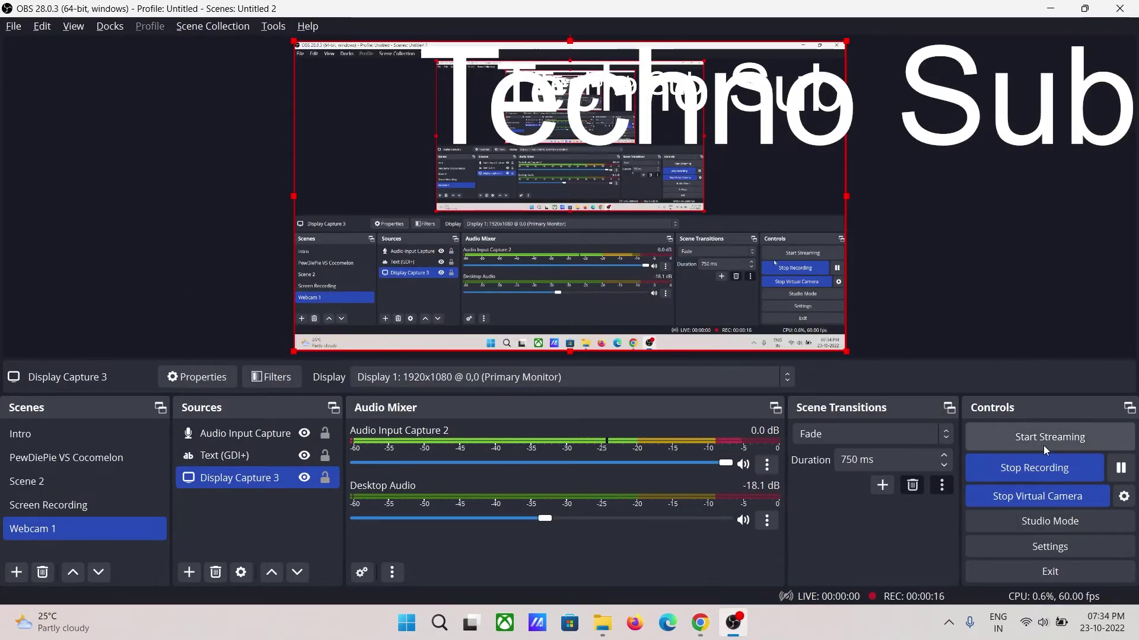